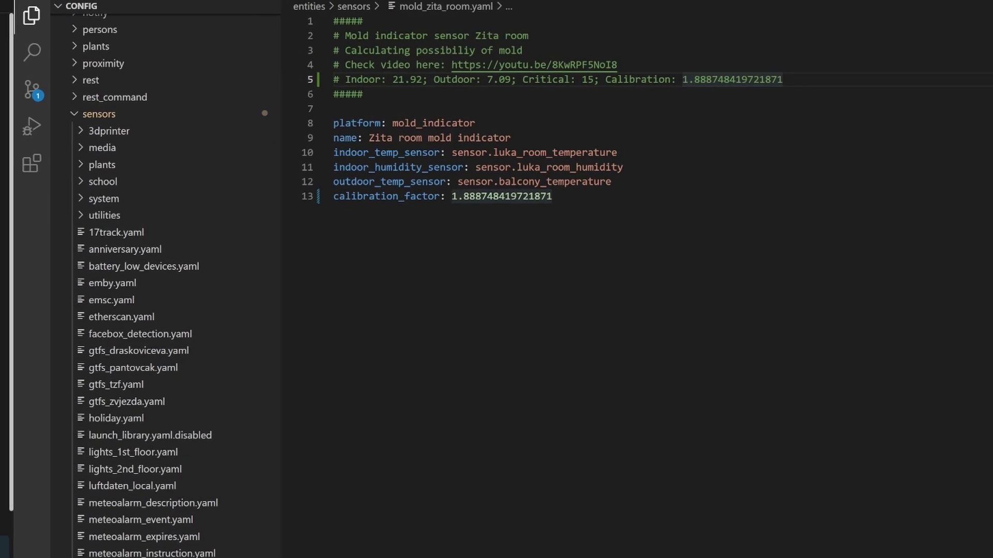
# Switch mold_zita_room.yaml to sensor.zita_room_temperature and sensor.zita_room_humidity.
pyautogui.moveTo(507, 140); pyautogui.dragTo(341, 149)
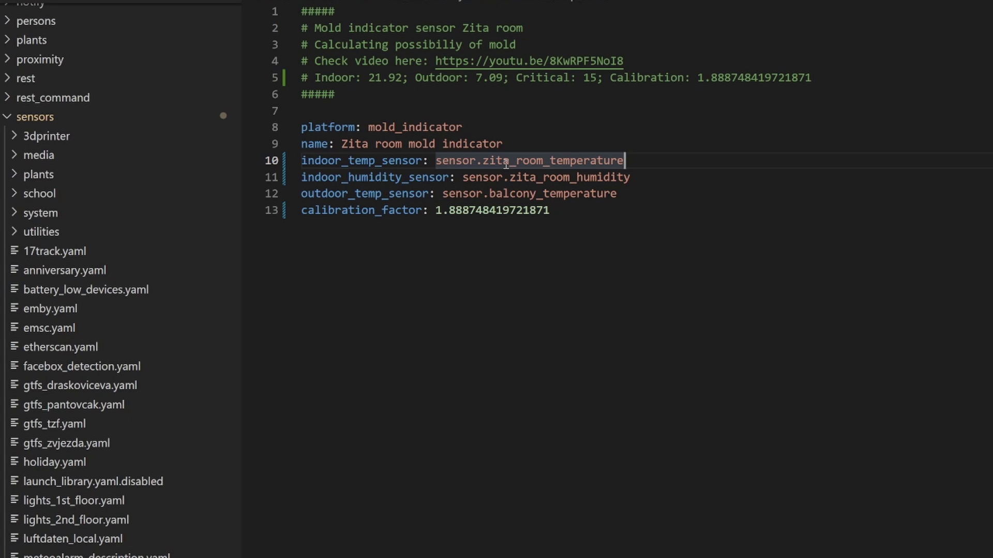
pyautogui.doubleClick(621, 194)
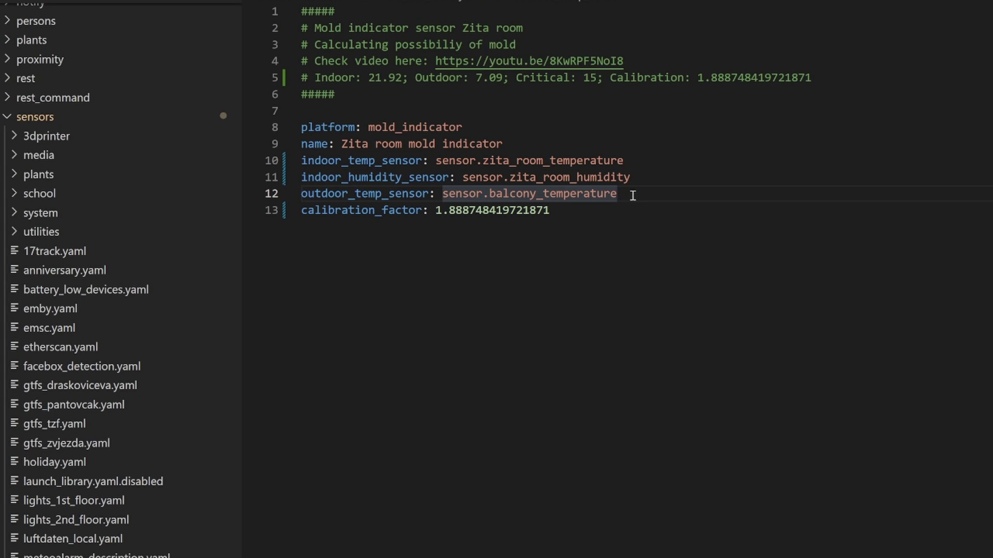
pyautogui.click(442, 194)
# Check the calibration_factor value 1.888748419721871 in mold_zita_room.yaml.
pyautogui.doubleClick(620, 209)
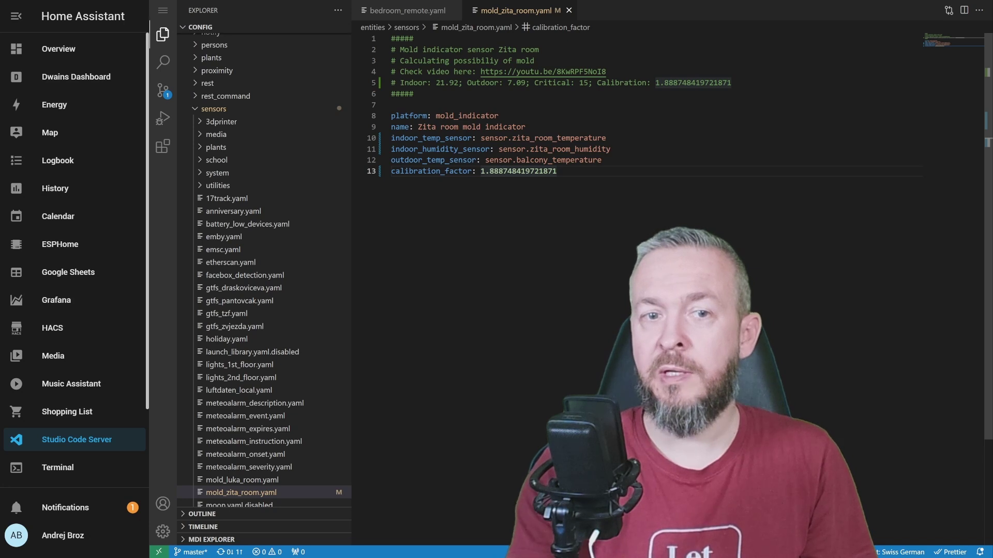
pyautogui.press('Left')
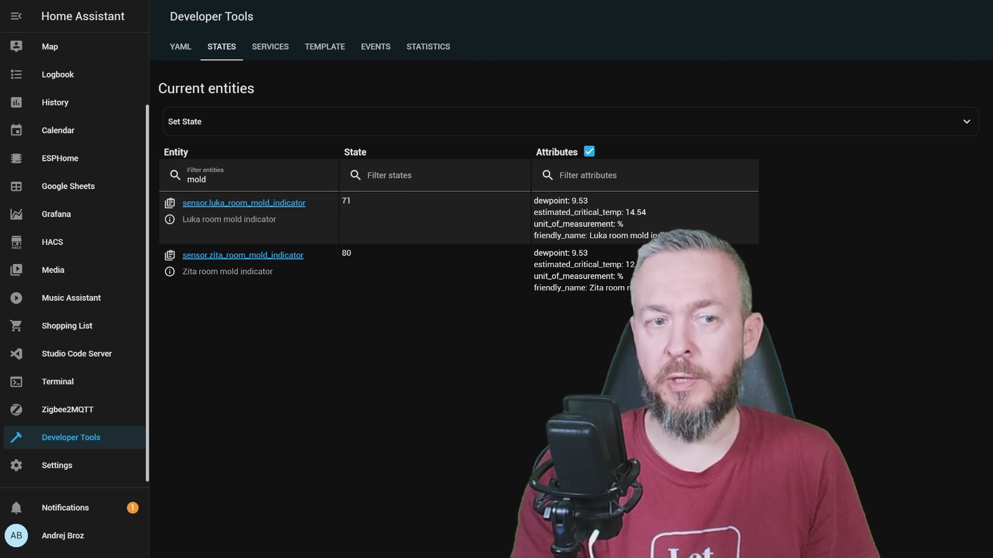
# Show the Zita room mold indicator's state of 80 and its attributes in Developer Tools.
pyautogui.click(207, 255)
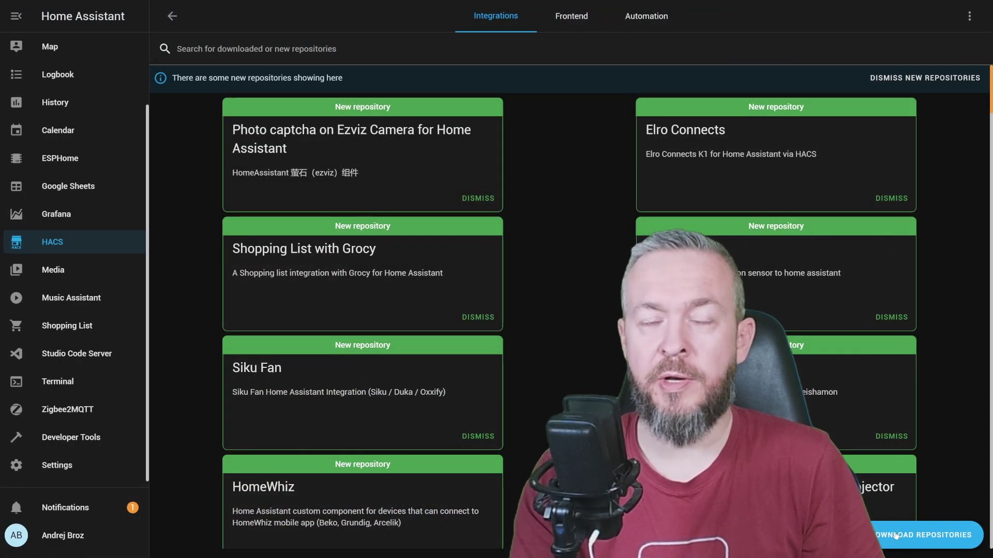
# Find Mold Risk Index in HACS and download version 1.0.0.
pyautogui.click(887, 529)
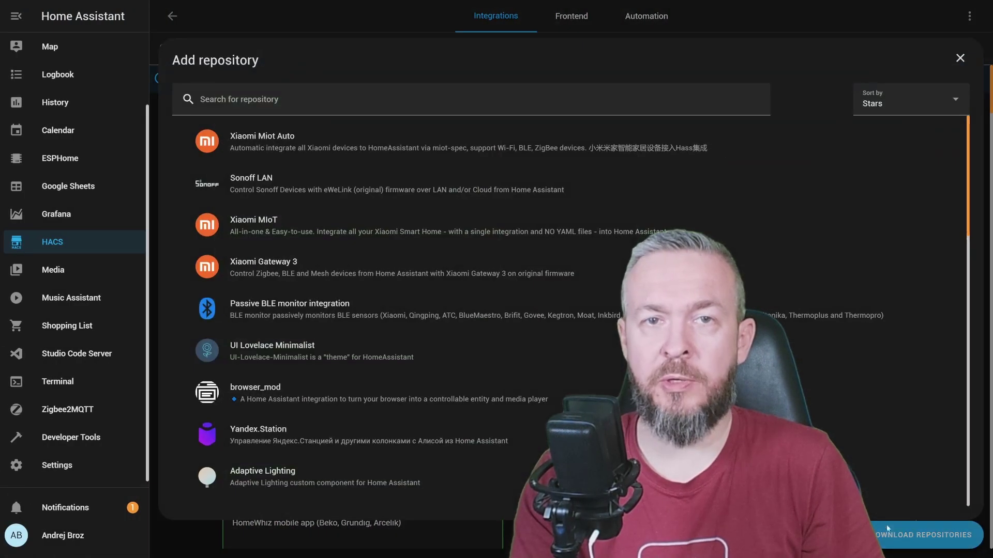
pyautogui.click(381, 101)
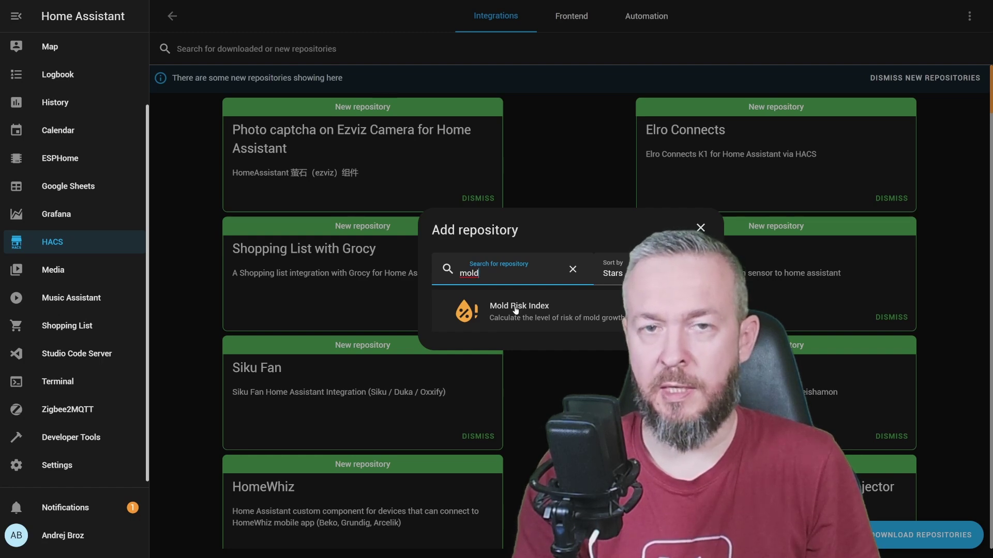
pyautogui.click(515, 309)
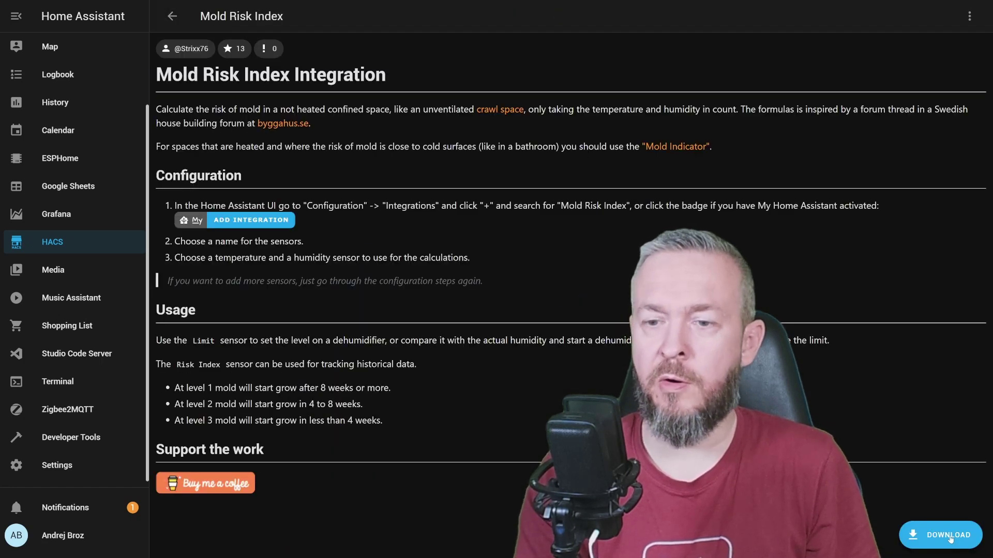
pyautogui.click(950, 540)
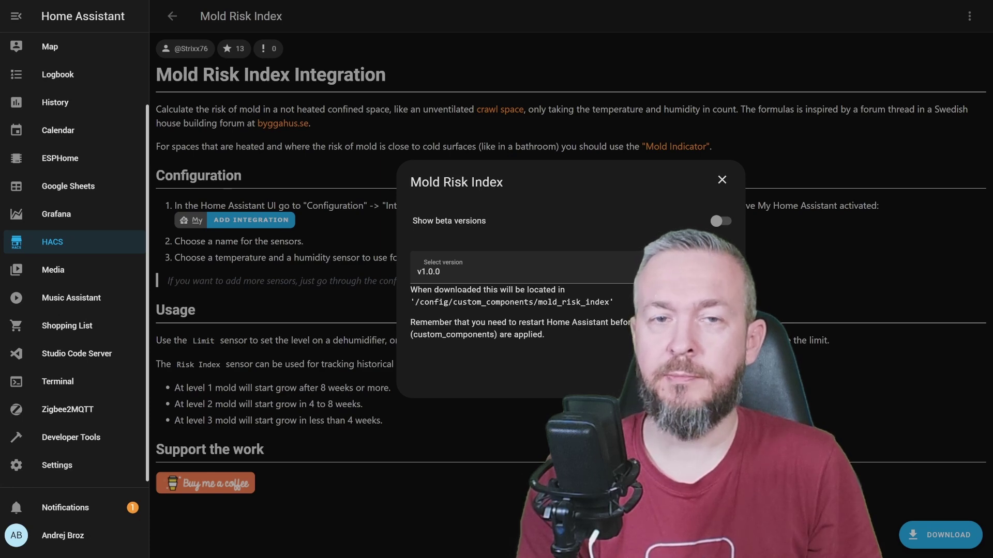
pyautogui.click(66, 248)
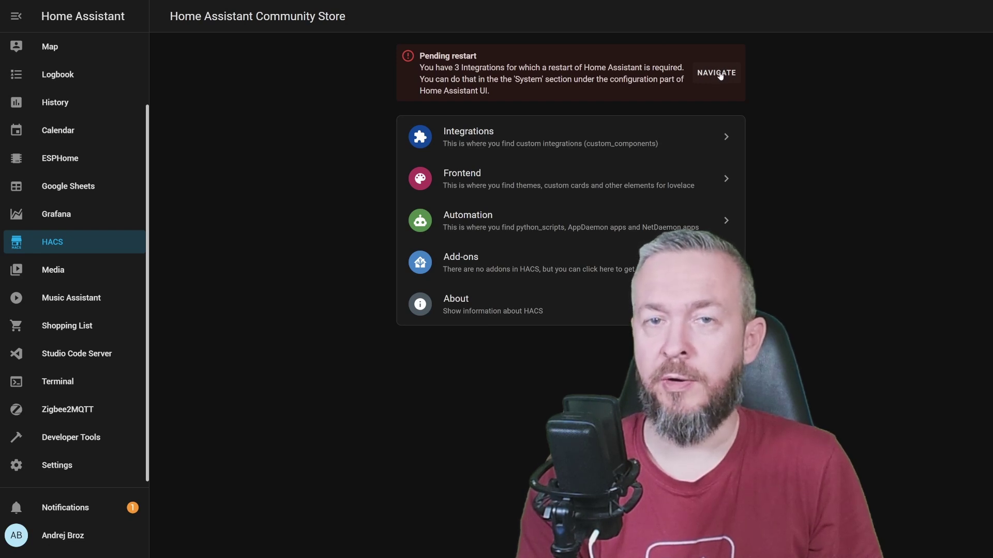
# Run the configuration check from the pending-restart notice.
pyautogui.click(722, 74)
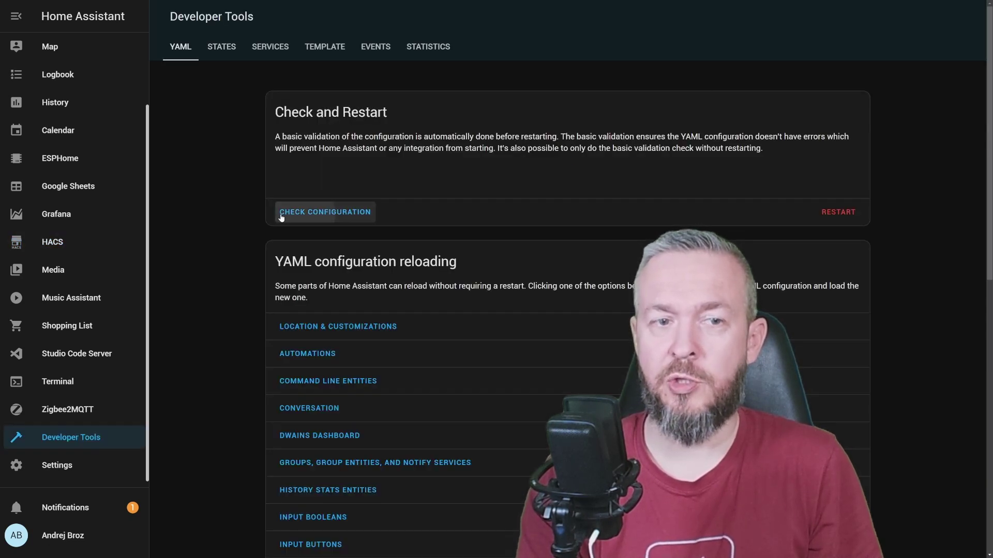
pyautogui.click(282, 215)
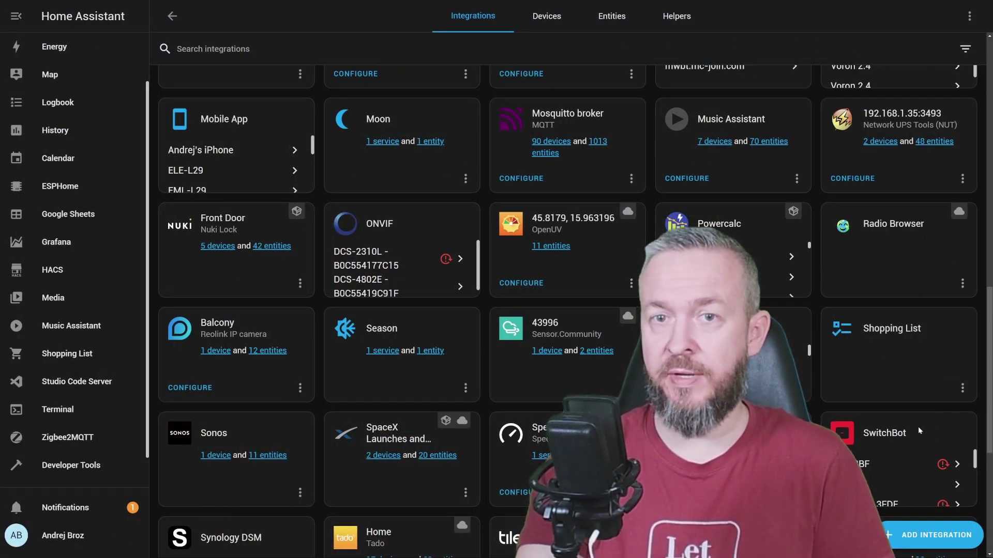
# Add Mold Risk Index named Basement, using Balcony humidity and temperature, in area Balcony.
pyautogui.click(913, 538)
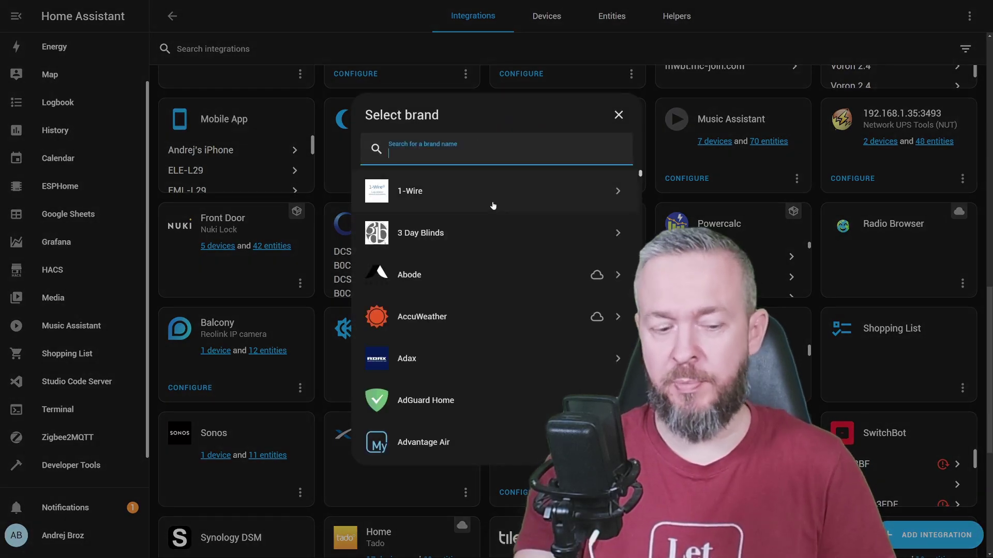
pyautogui.write('mol')
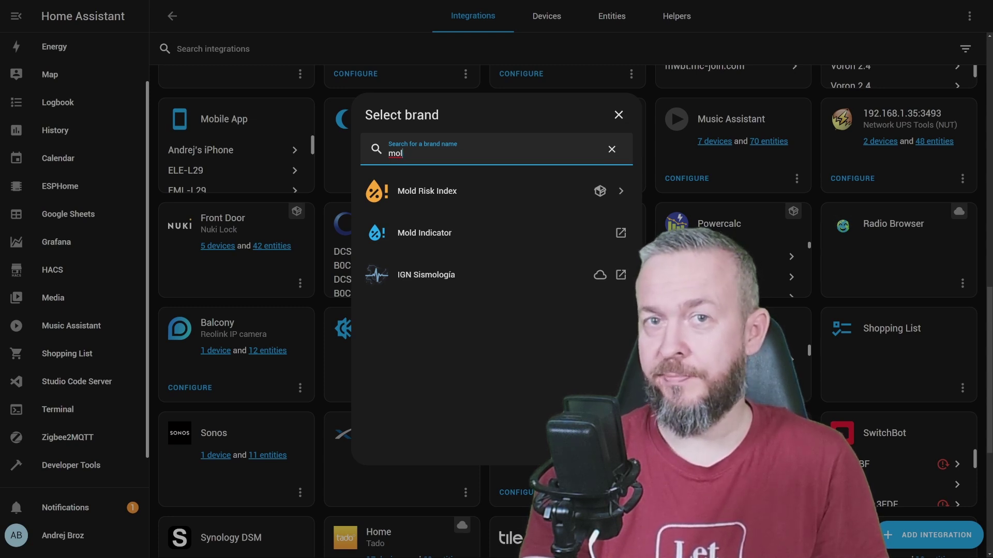
pyautogui.click(497, 191)
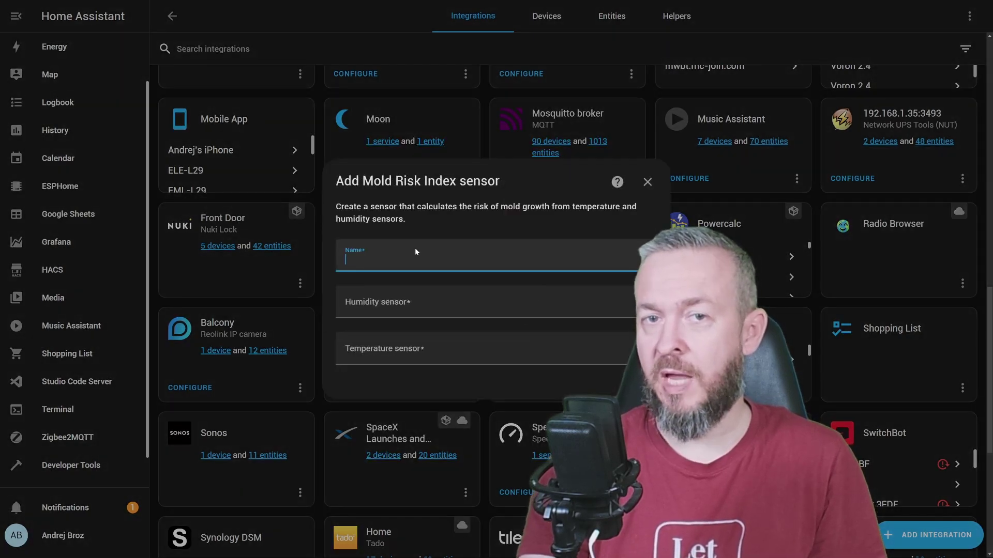
pyautogui.write('Basement')
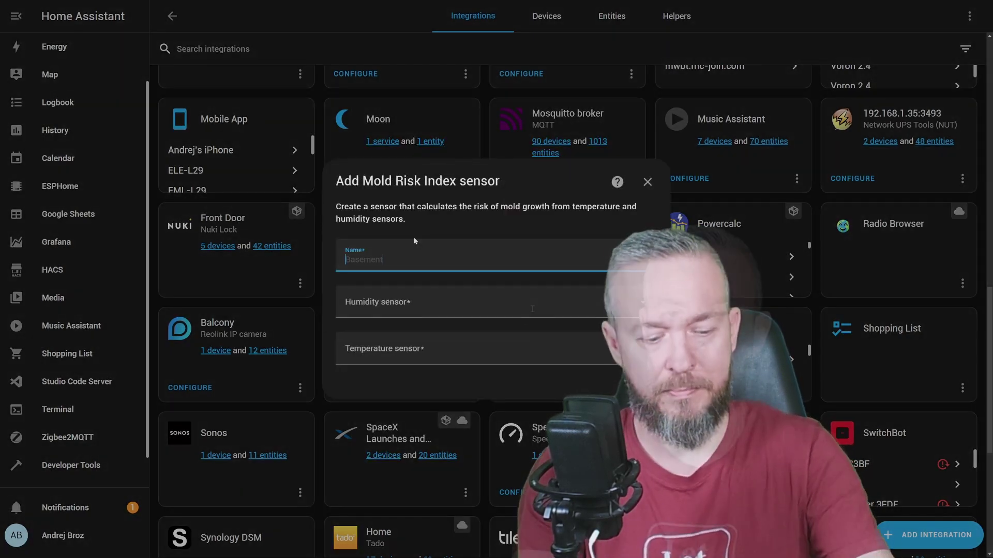
pyautogui.click(530, 309)
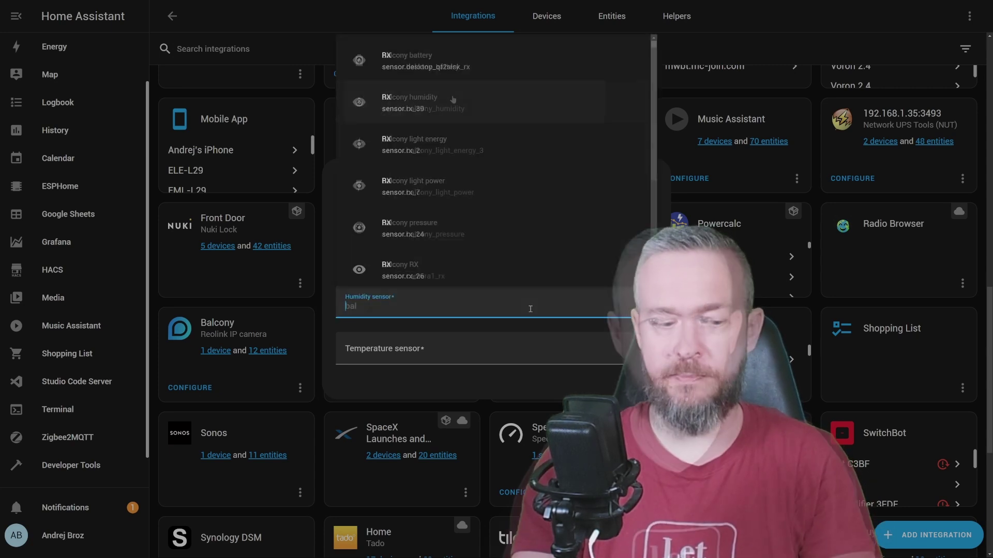
pyautogui.click(413, 256)
pyautogui.click(402, 351)
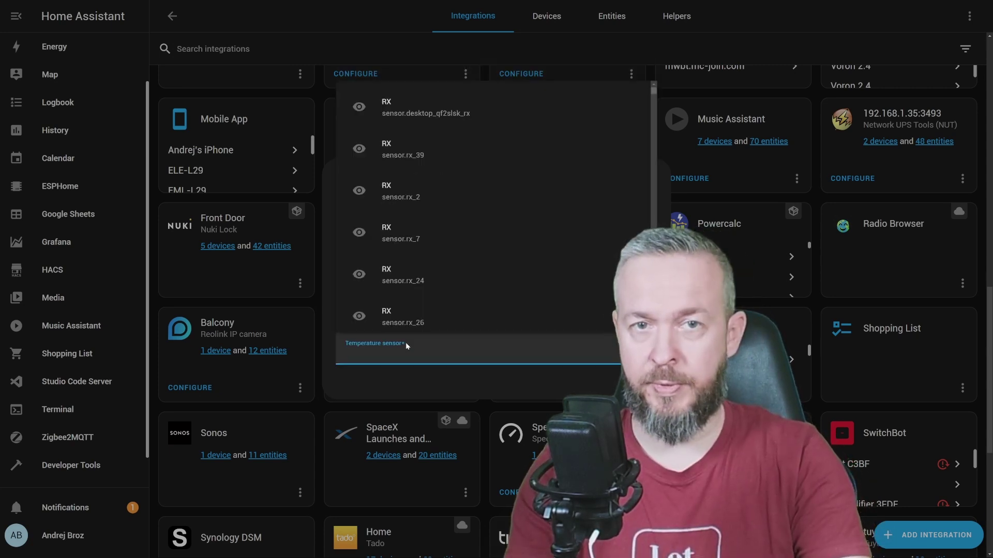
pyautogui.click(423, 318)
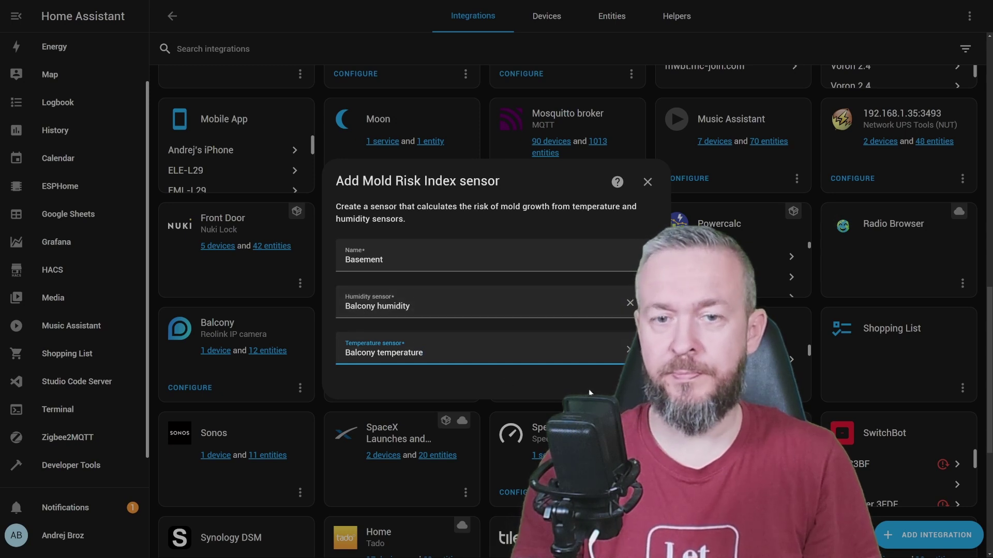
pyautogui.click(639, 385)
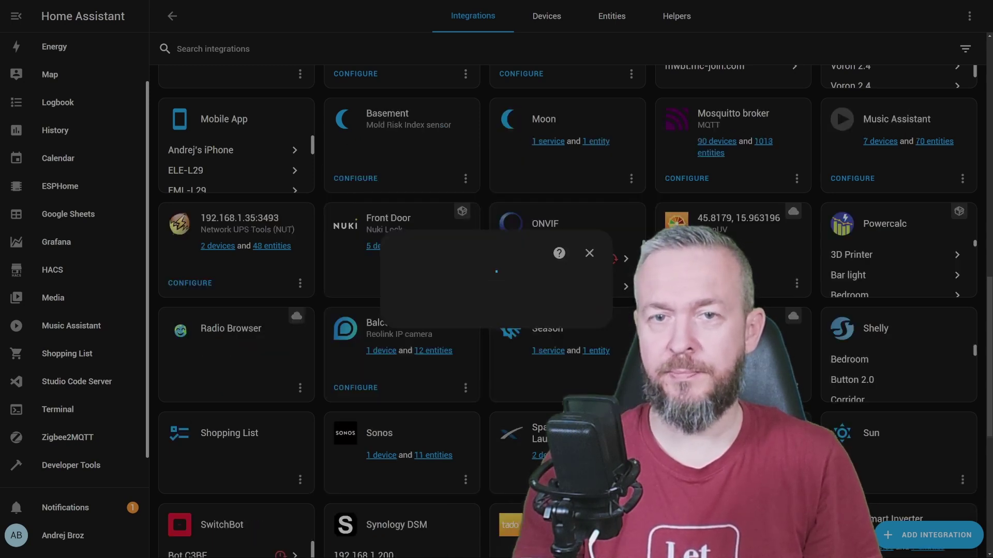
pyautogui.click(517, 318)
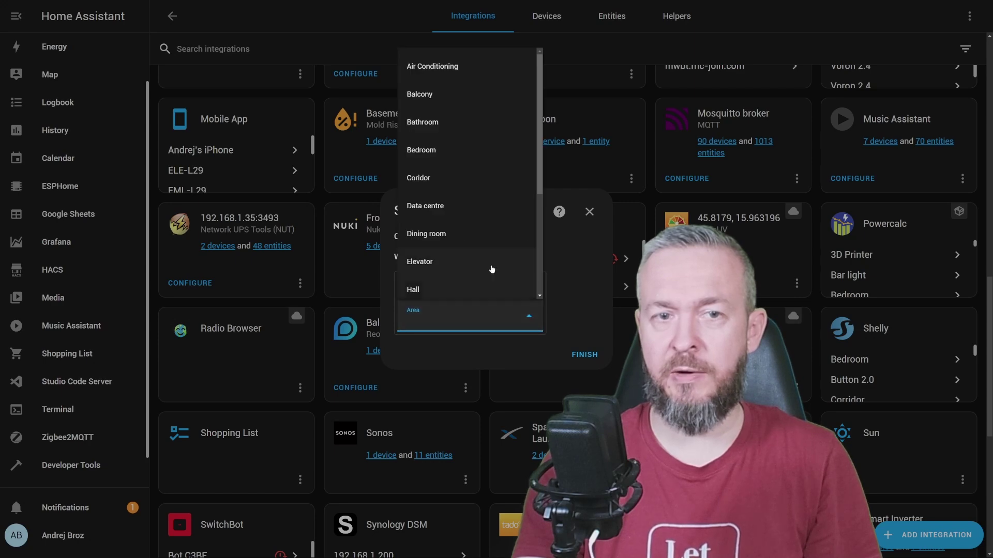
pyautogui.click(445, 93)
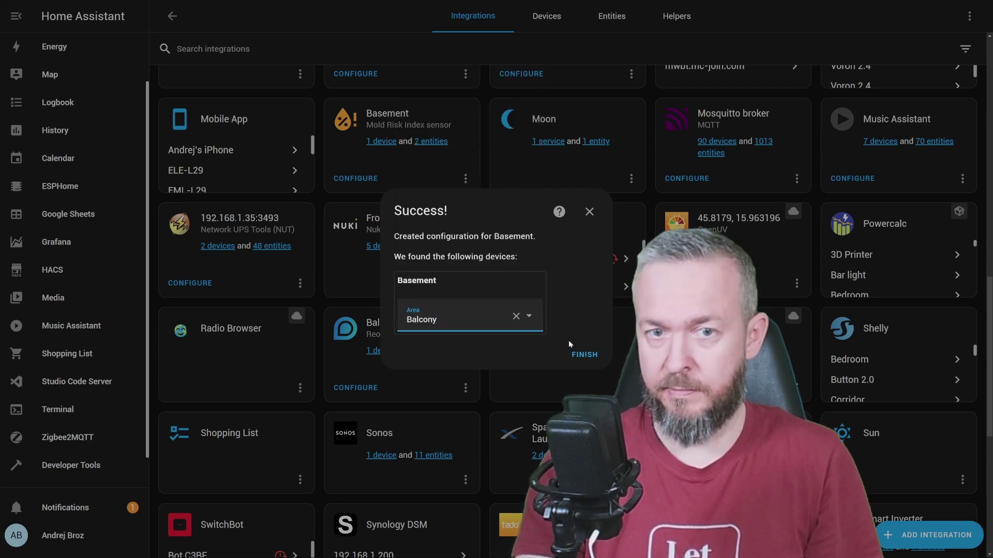
# Open the Basement device and read the README's Limit sensor usage notes on GitHub.
pyautogui.click(585, 355)
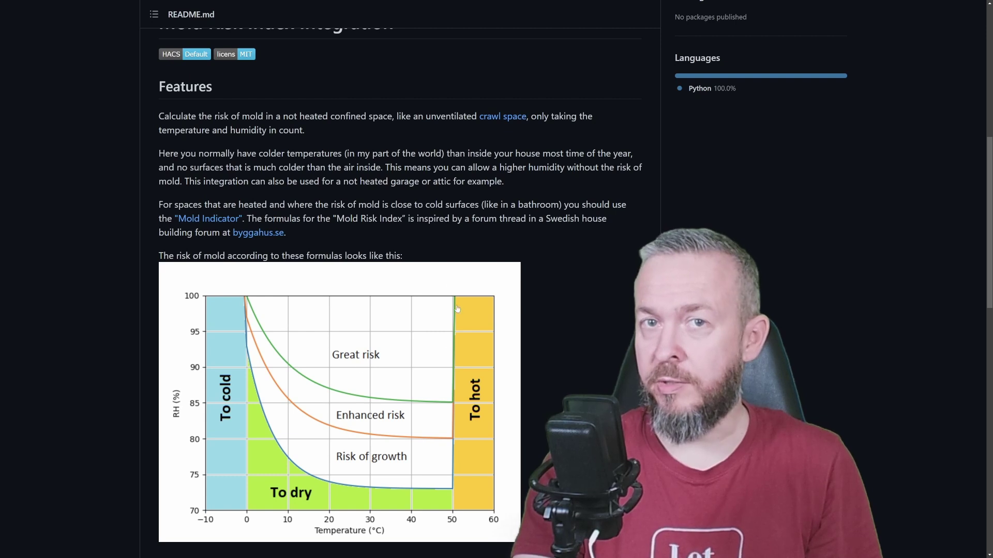
pyautogui.scroll(-1, 460, 267)
pyautogui.scroll(-2, 460, 267)
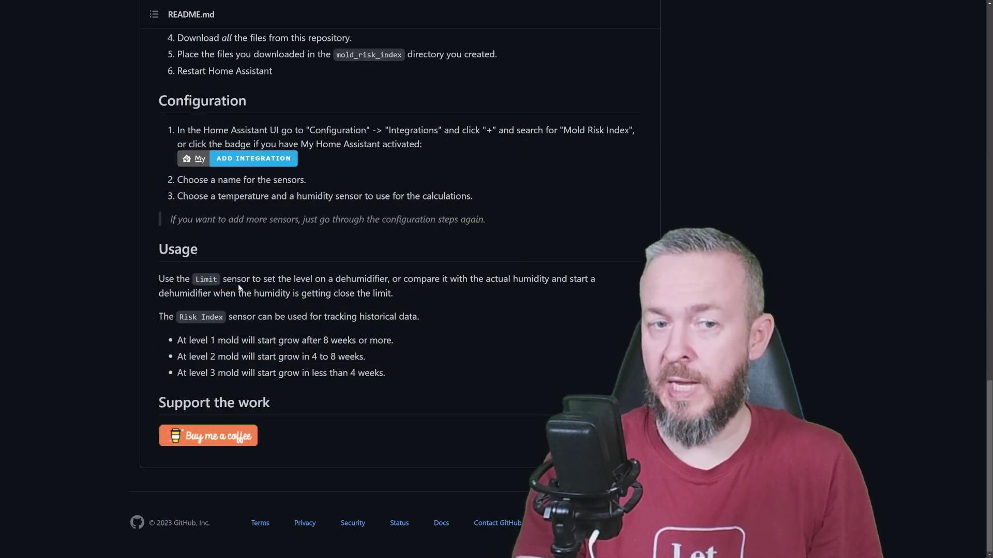
pyautogui.moveTo(179, 279); pyautogui.dragTo(404, 293)
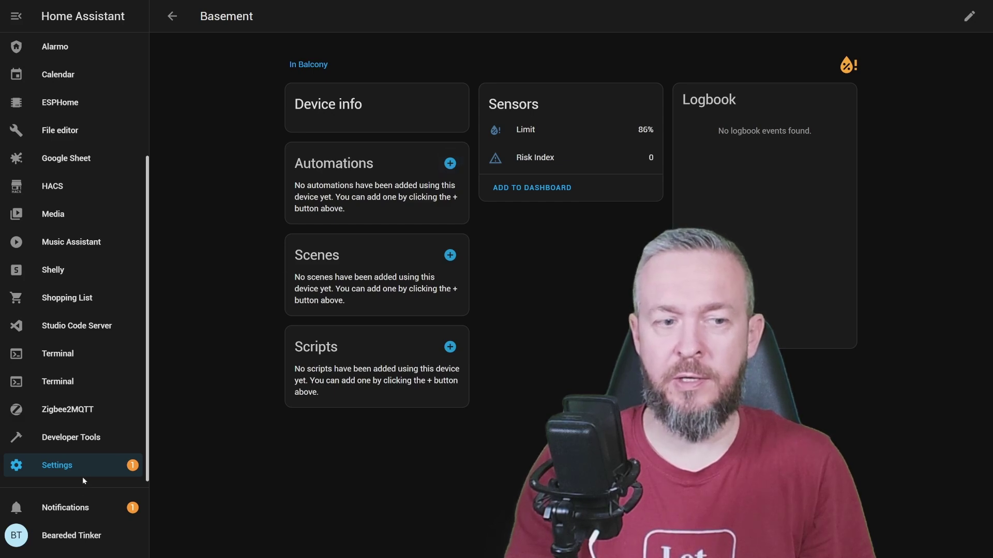
pyautogui.click(64, 465)
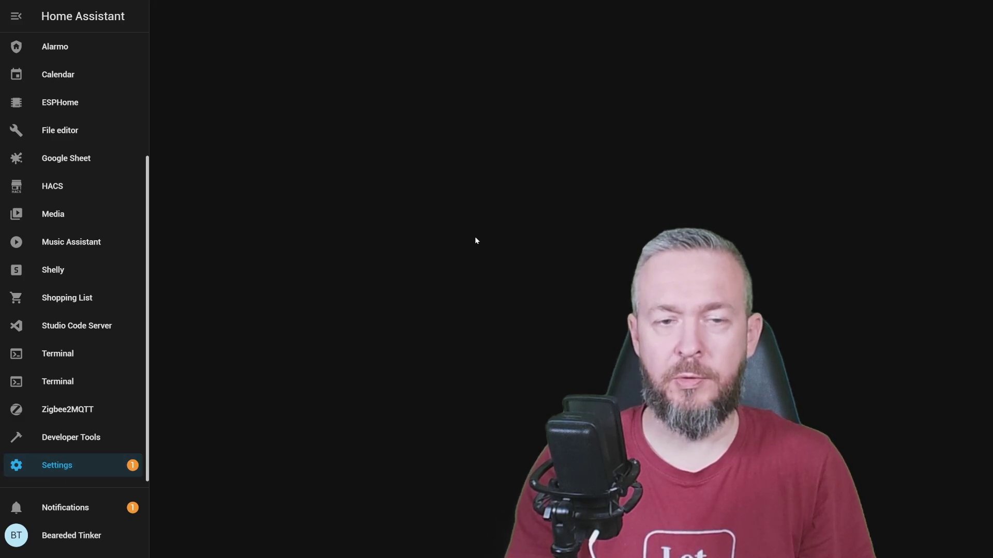
# Create a new empty automation.
pyautogui.click(474, 236)
pyautogui.click(914, 536)
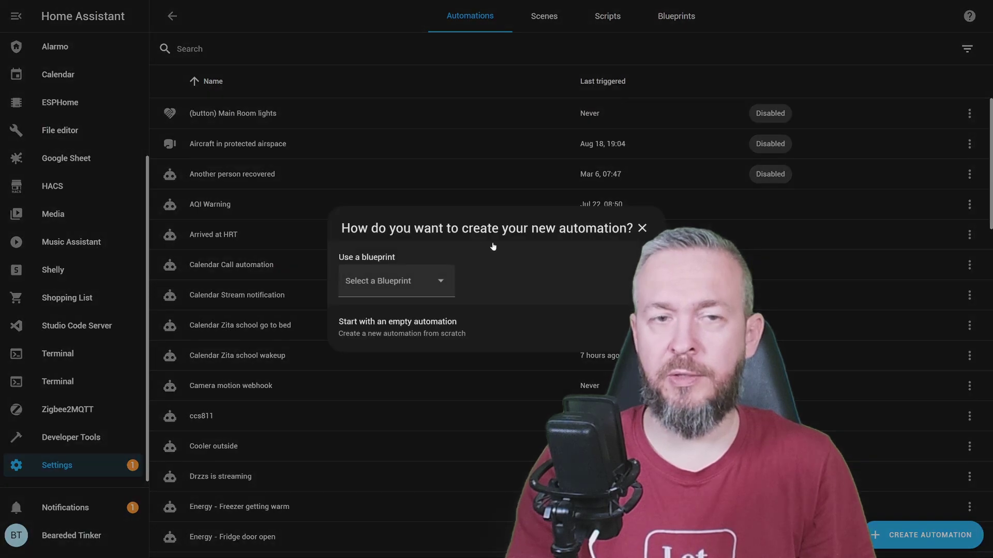
pyautogui.click(420, 330)
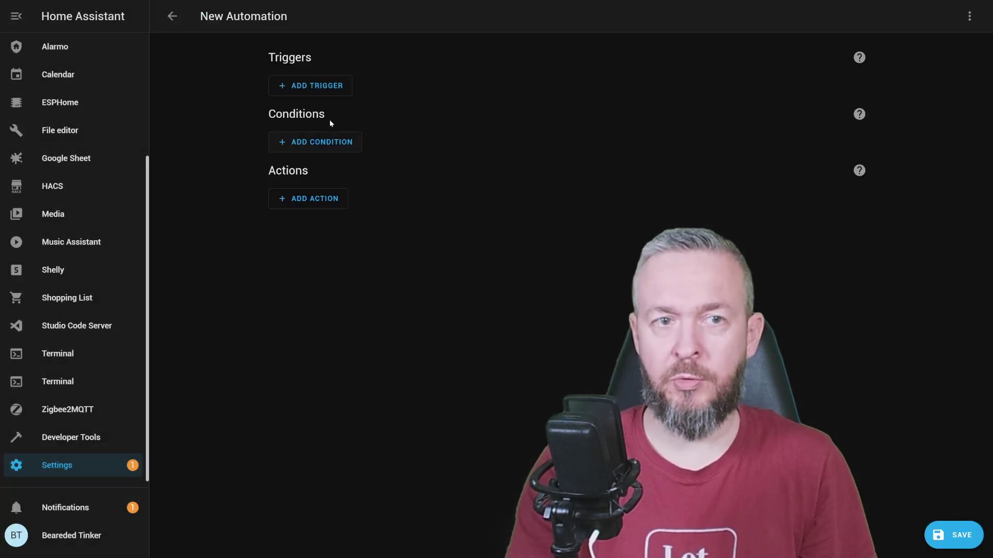
# Add a numeric state trigger: Zita room mold indicator above 69.8, with a duration.
pyautogui.click(321, 91)
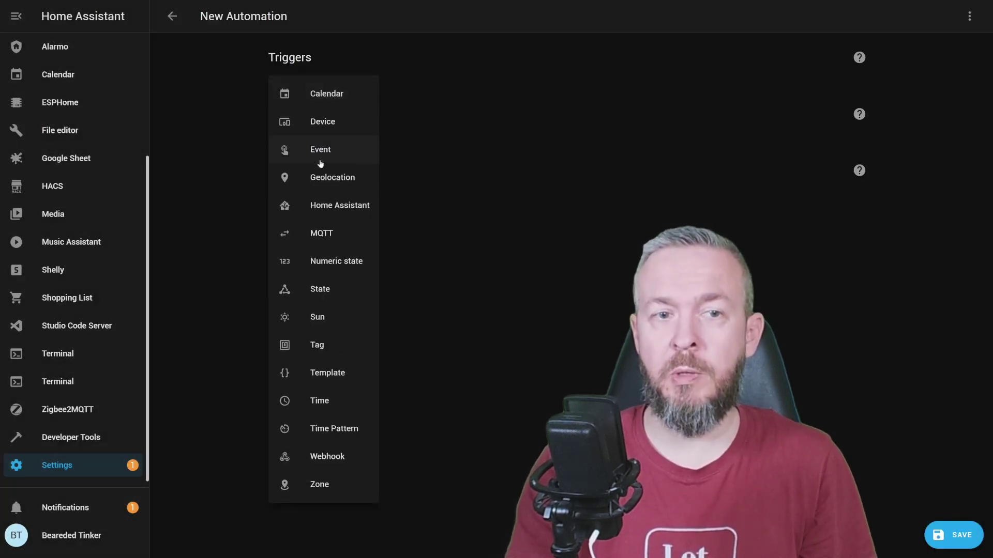
pyautogui.click(325, 263)
pyautogui.click(353, 133)
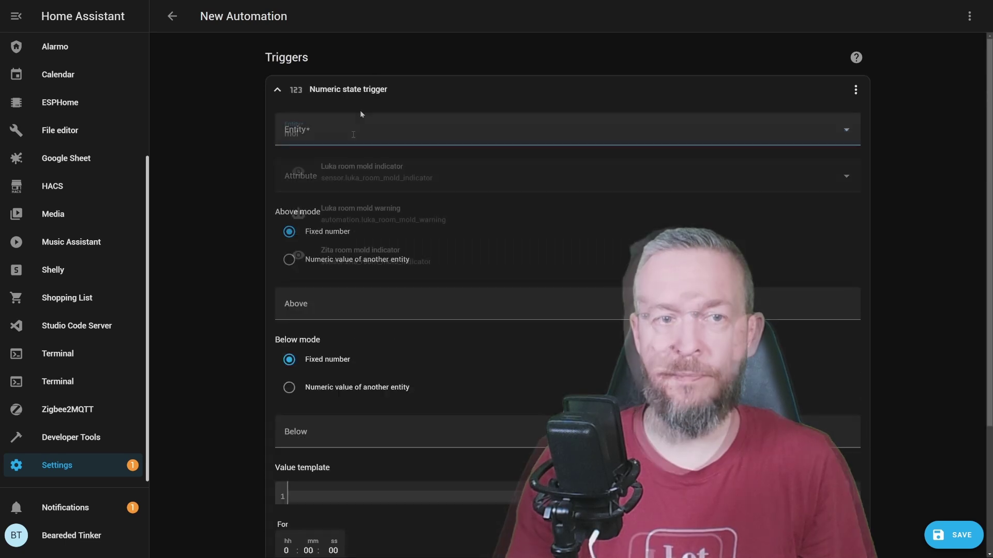
pyautogui.write('mol')
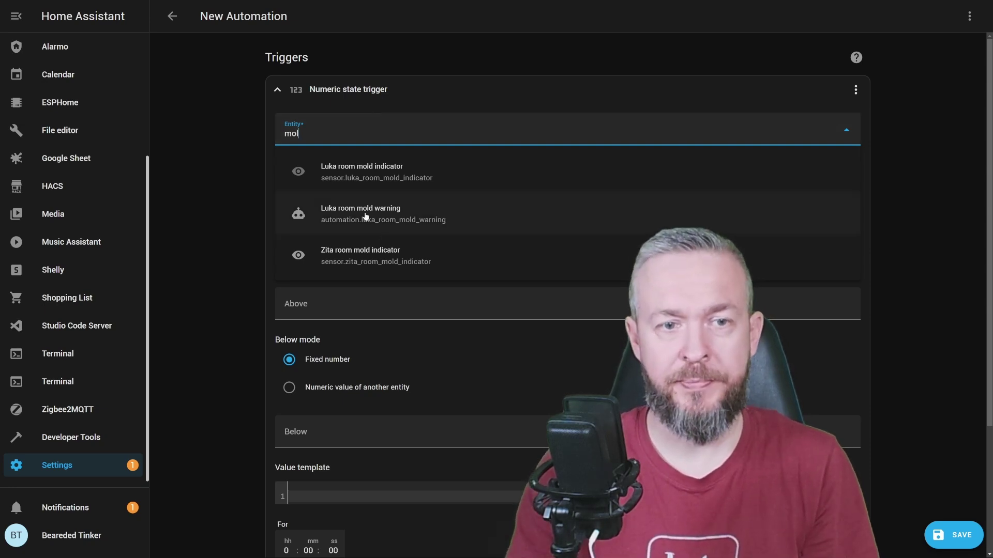
pyautogui.click(402, 257)
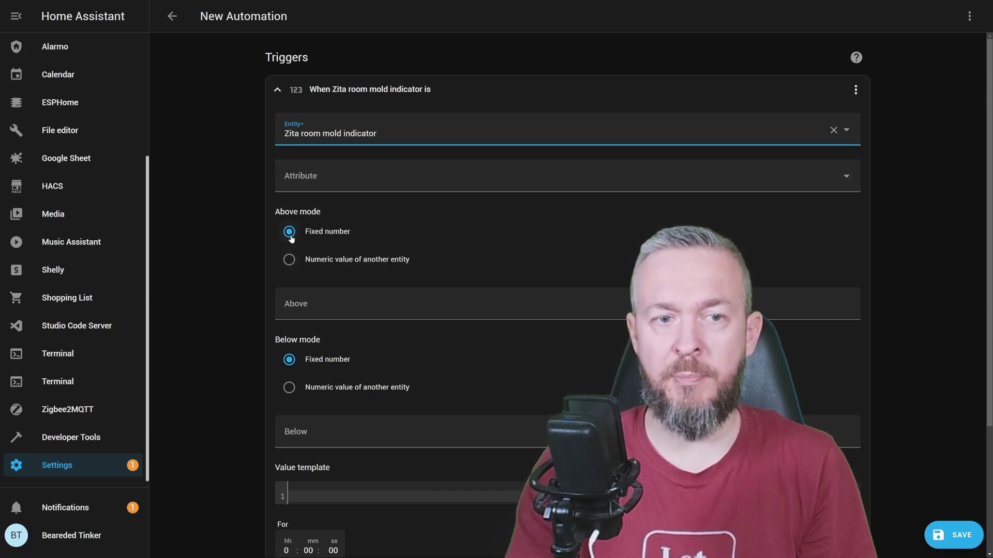
pyautogui.click(310, 295)
pyautogui.write('70')
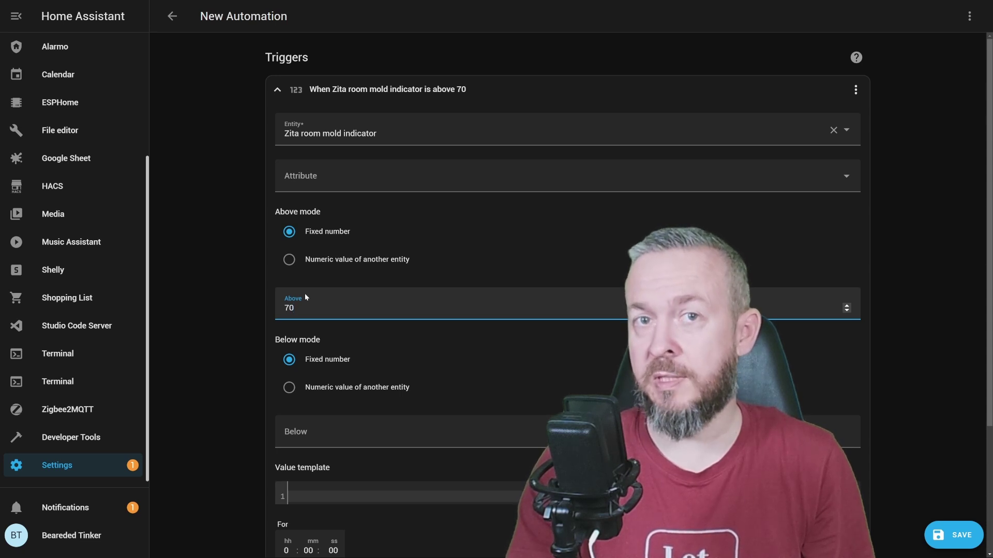
pyautogui.scroll(-5, 309, 299)
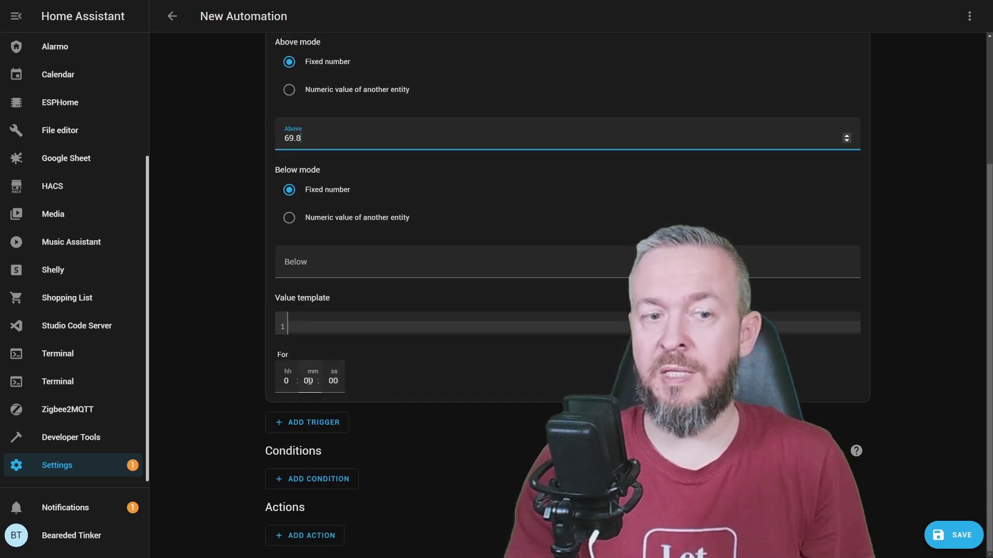
pyautogui.click(309, 381)
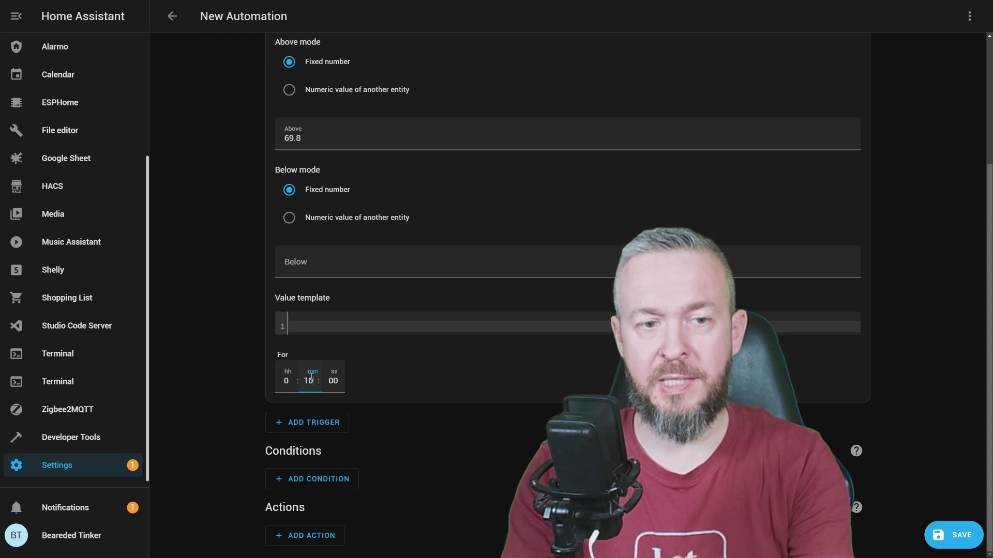
# Set the trigger duration to 10 minutes and add a notify.beardedbot service action.
pyautogui.write('10')
pyautogui.click(305, 536)
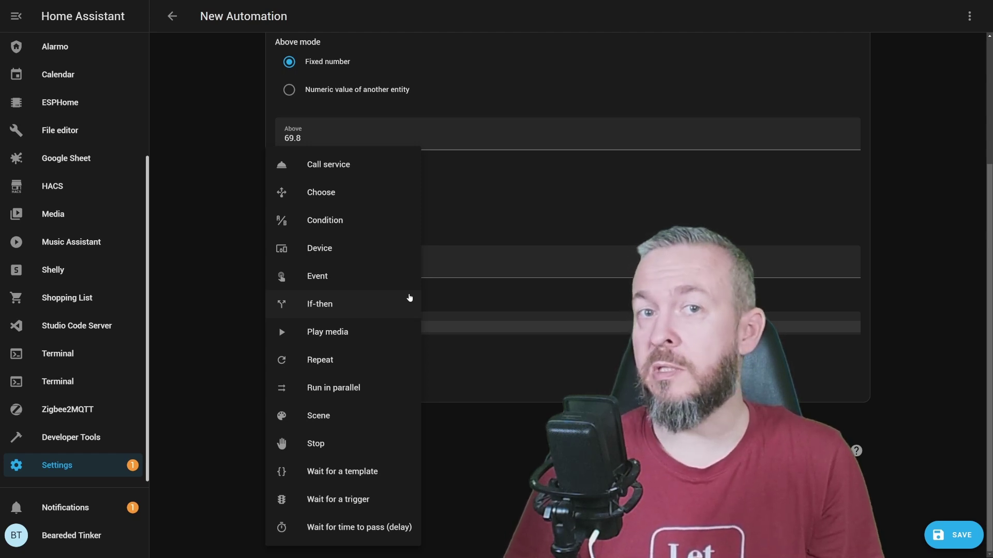
pyautogui.click(331, 165)
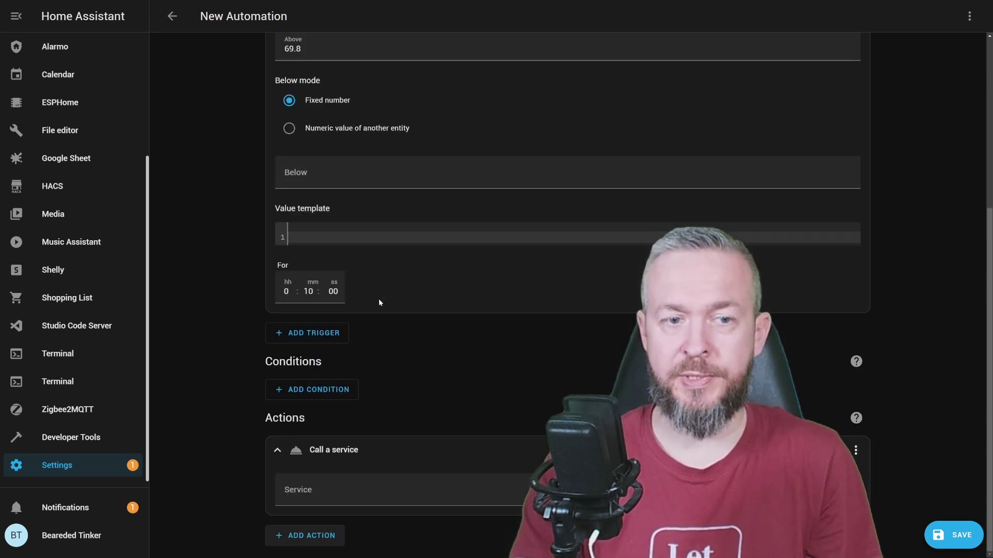
pyautogui.click(363, 486)
pyautogui.write('not')
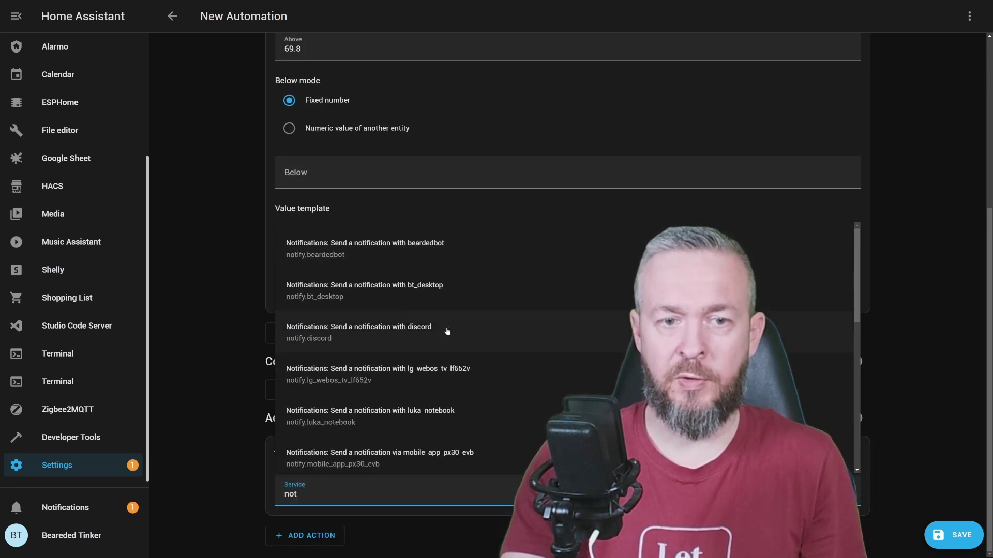
pyautogui.scroll(-3, 441, 353)
pyautogui.click(400, 242)
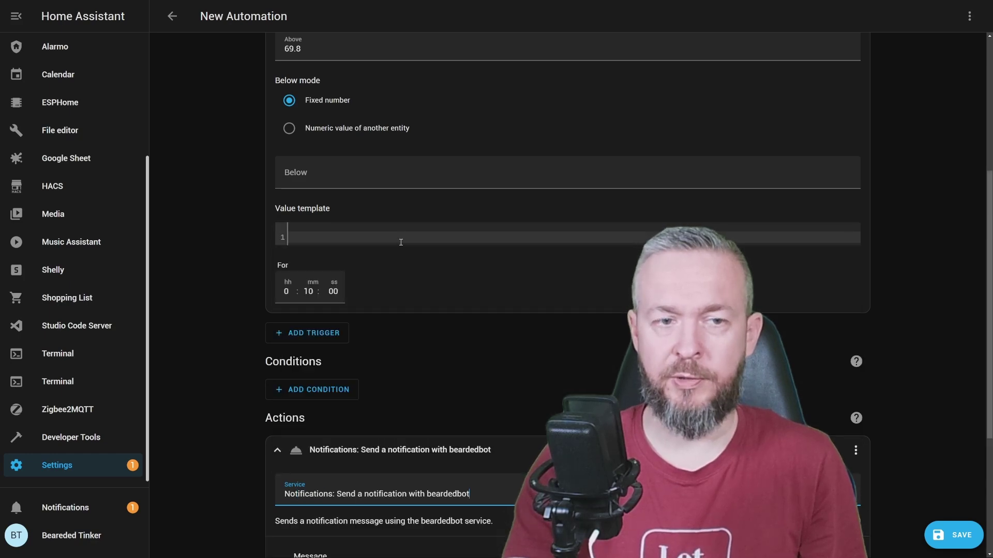
# Write the notification message about Zita's room and save the automation.
pyautogui.scroll(-4, 369, 253)
pyautogui.click(600, 374)
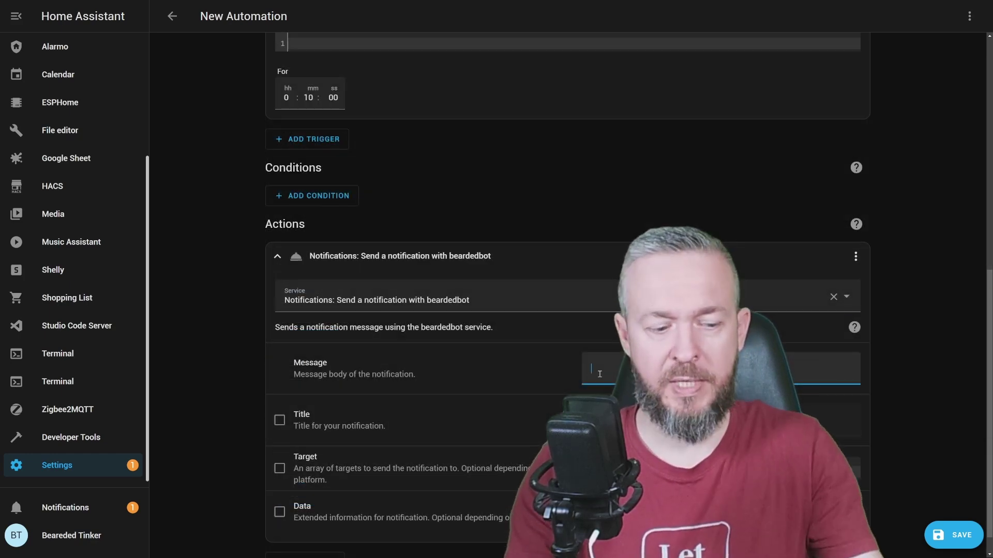
pyautogui.write('Zita ')
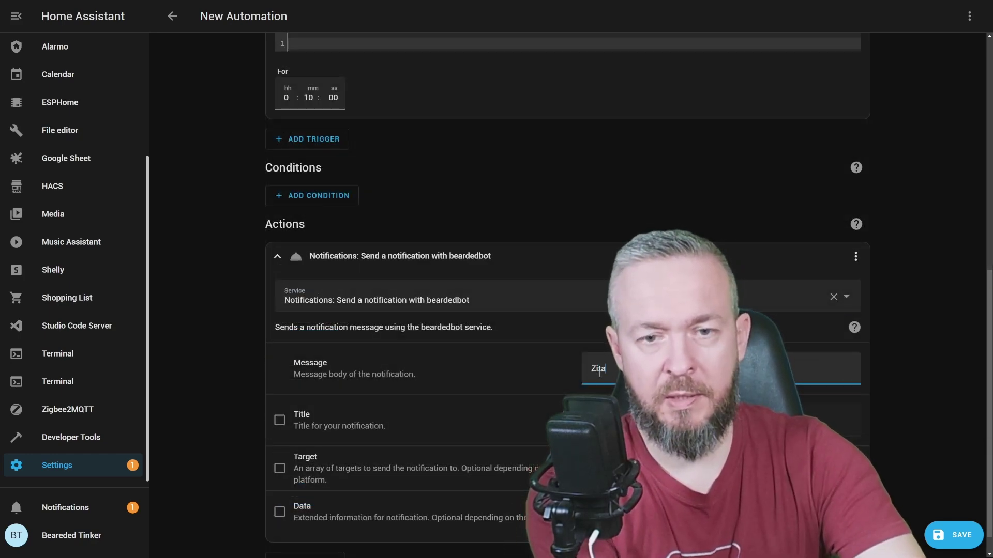
pyautogui.write('Roon')
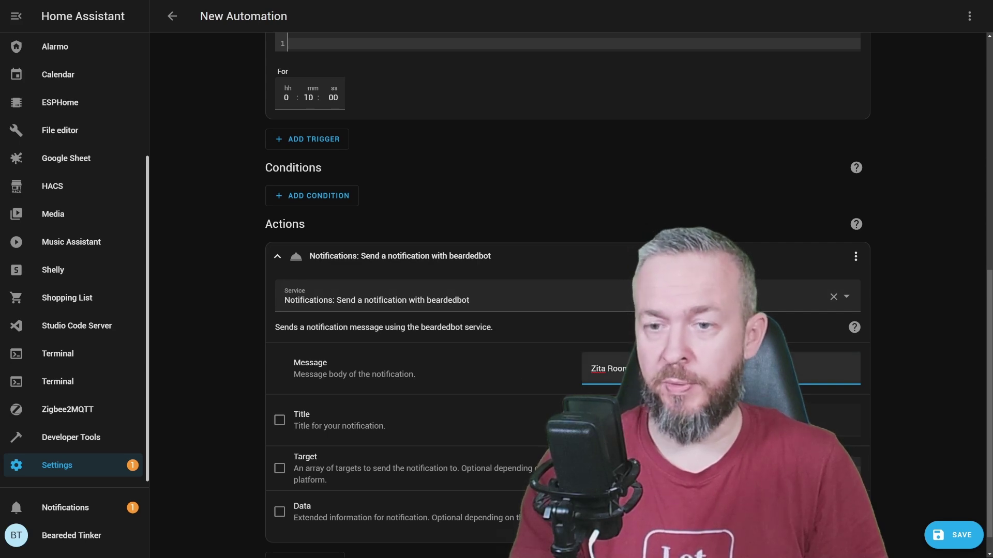
pyautogui.click(955, 536)
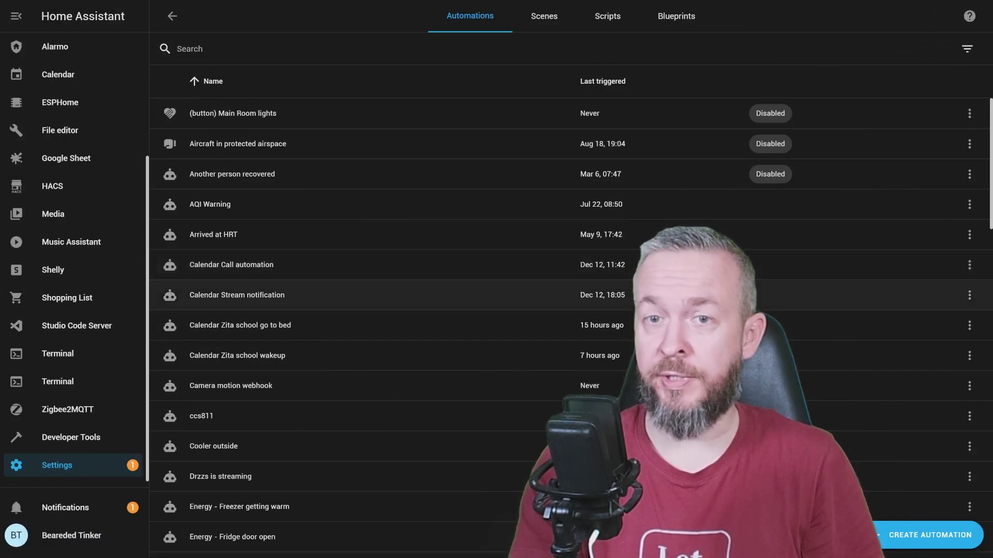
# Create an empty automation triggered when Basement Limit rises above 70.
pyautogui.click(898, 536)
pyautogui.click(430, 325)
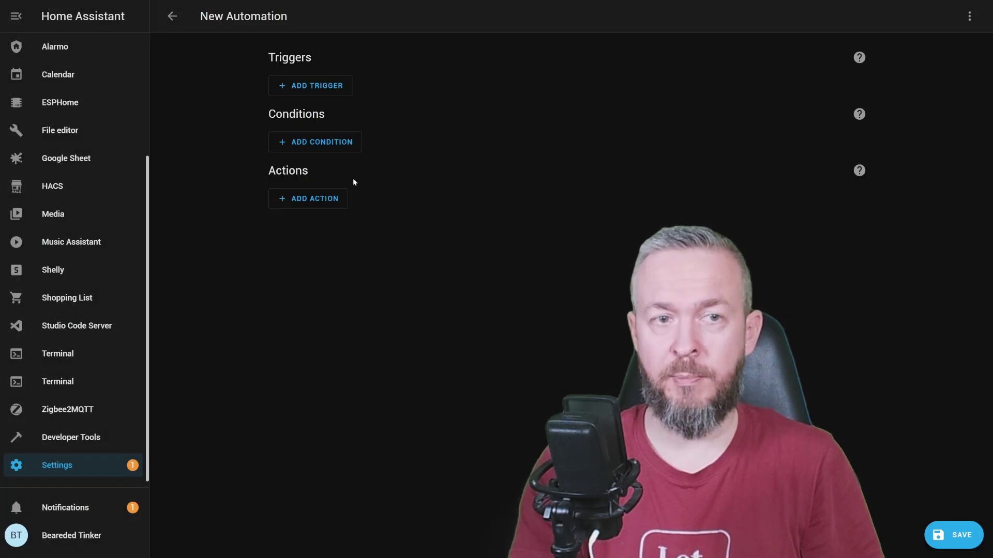
pyautogui.click(310, 83)
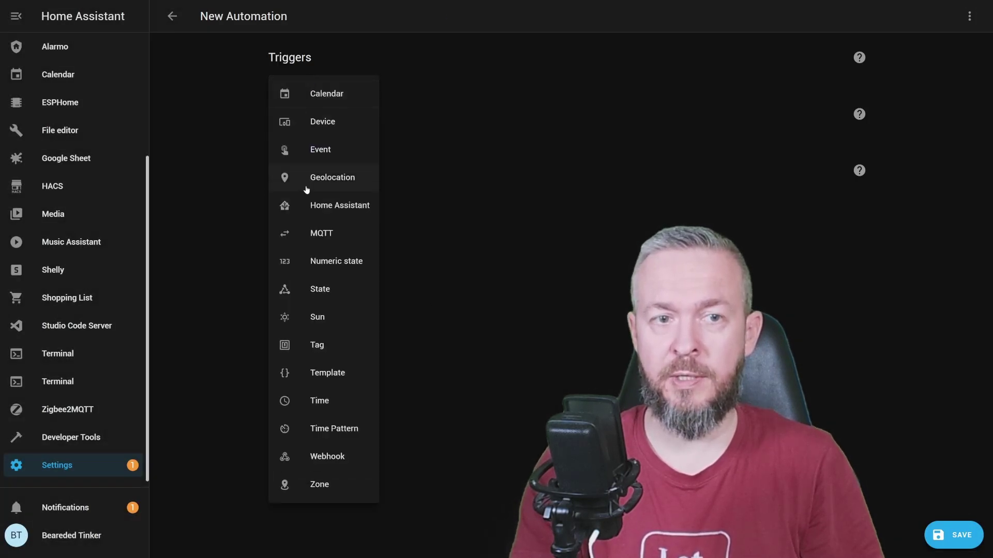
pyautogui.click(336, 261)
pyautogui.scroll(3, 357, 135)
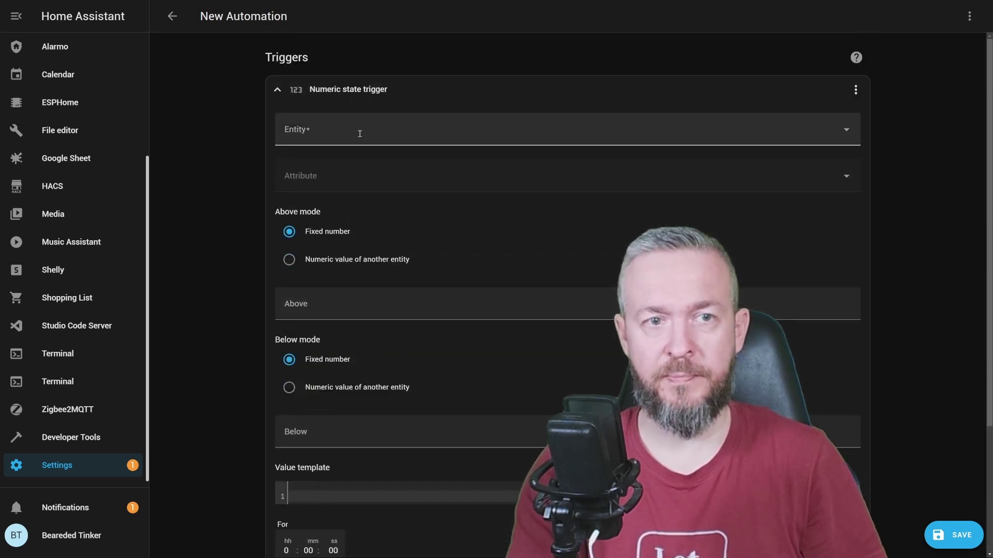
pyautogui.click(359, 133)
pyautogui.write('lim')
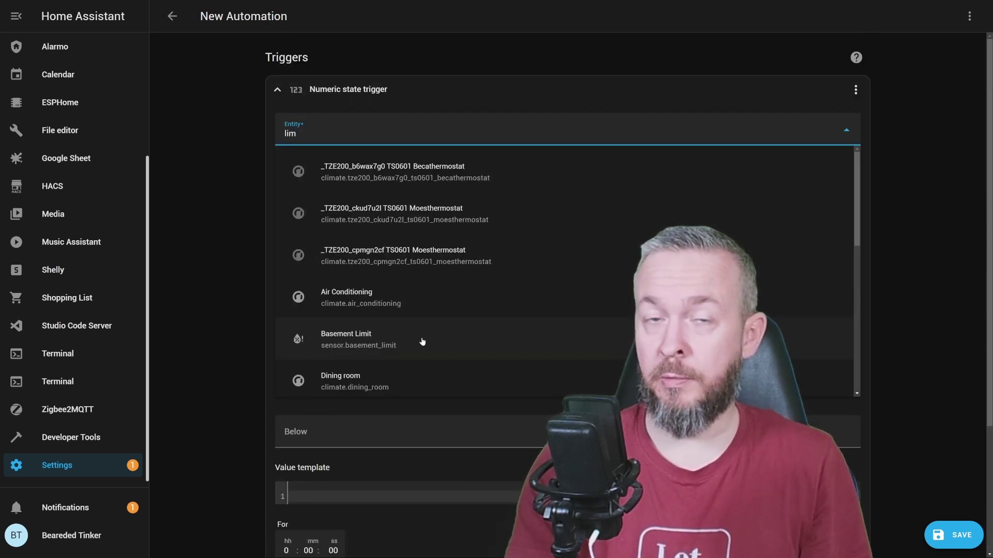
pyautogui.click(421, 343)
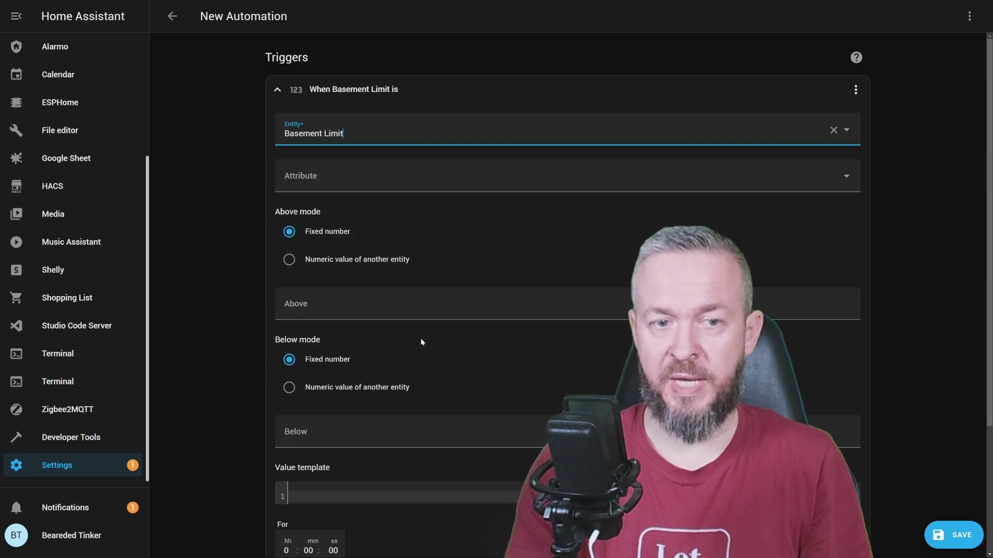
pyautogui.click(307, 305)
pyautogui.write('70')
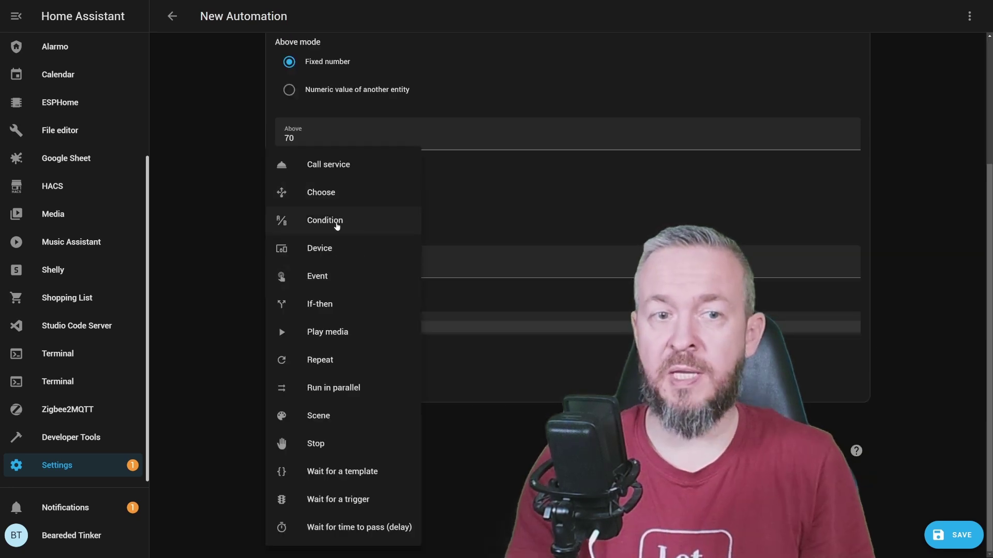
# Add a device action that turns on Zita Ceiling.
pyautogui.click(331, 250)
pyautogui.click(430, 442)
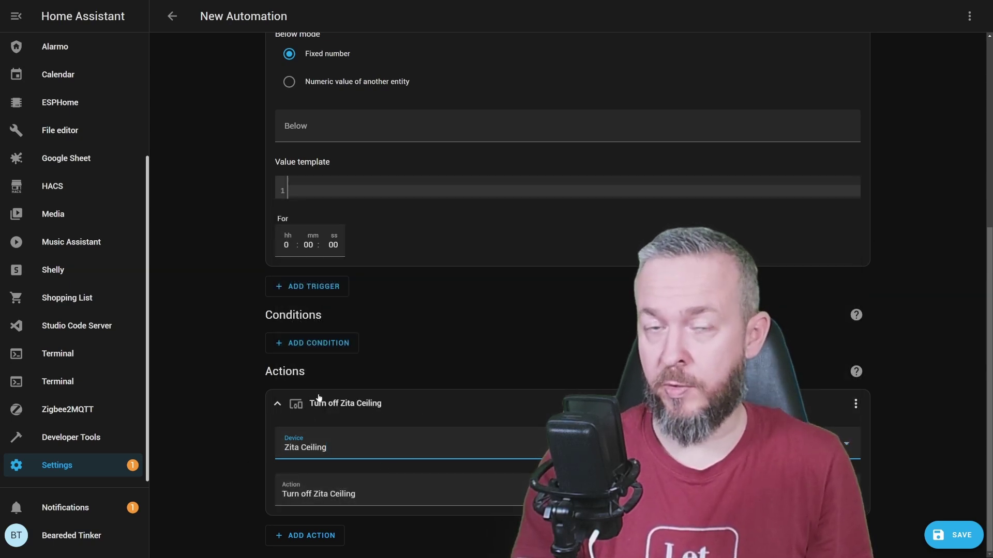
pyautogui.click(320, 499)
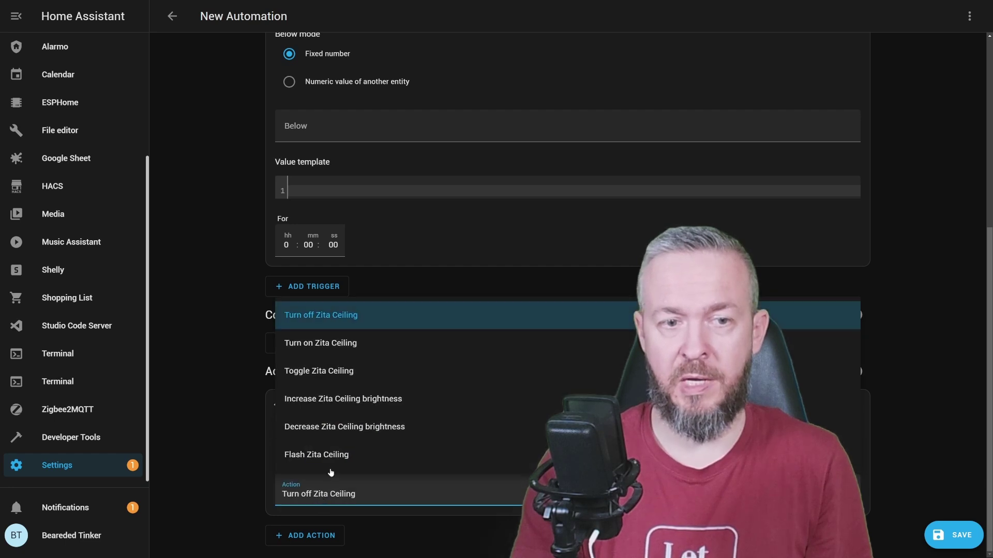
pyautogui.click(331, 341)
pyautogui.scroll(-2, 925, 466)
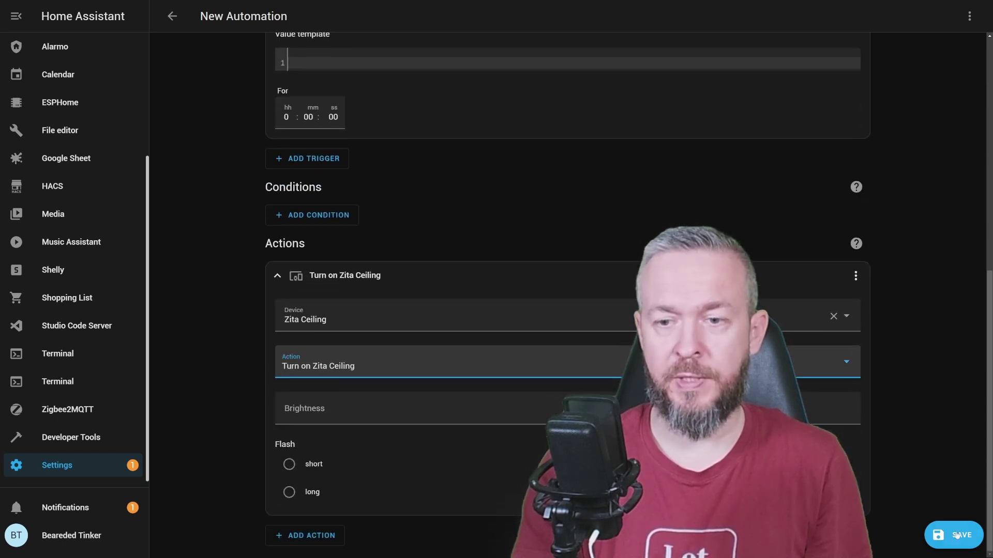
# Start saving the second automation so it can be named Zita Room Mold Risk Index.
pyautogui.click(956, 535)
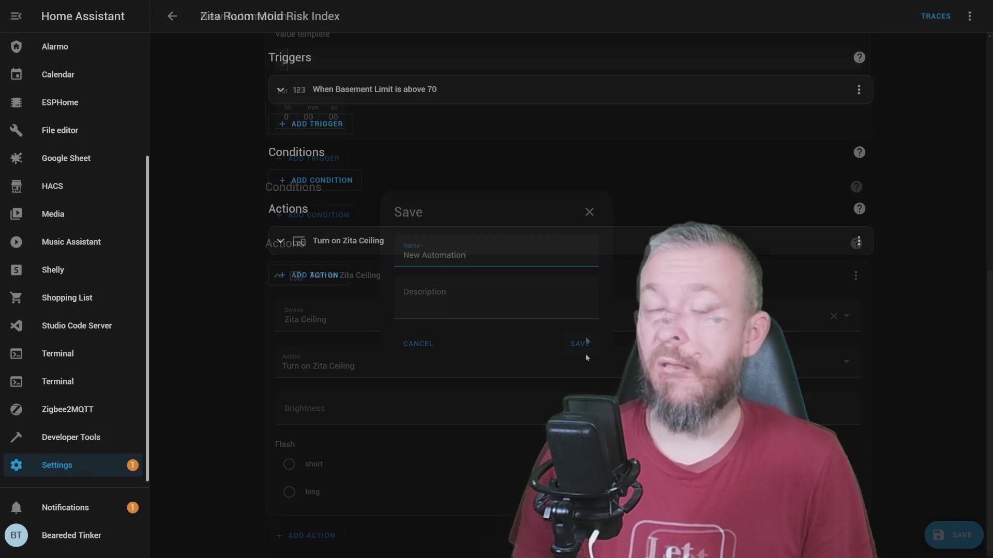